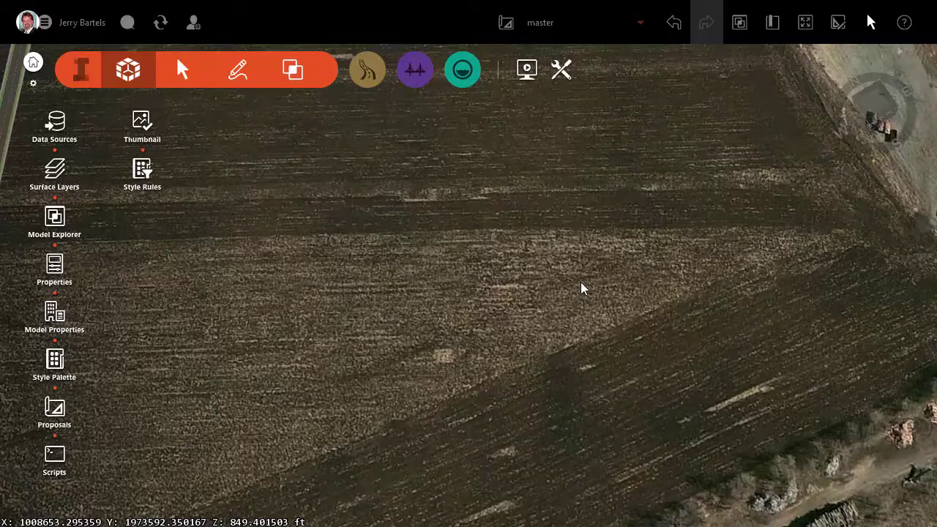
- Draw a straight Street > Sidewalk and Greenspace local road, about 920 ft, from the field's lower left to upper right
left_click(366, 70)
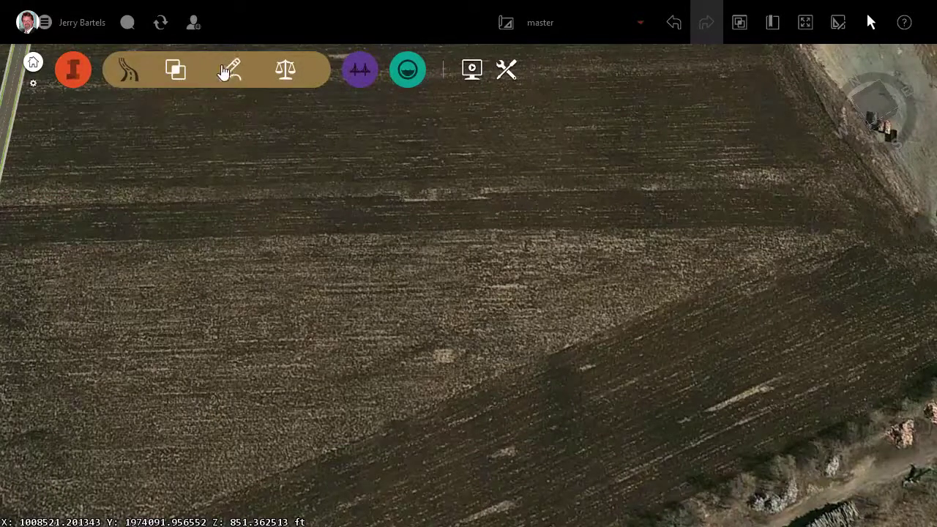
left_click(230, 72)
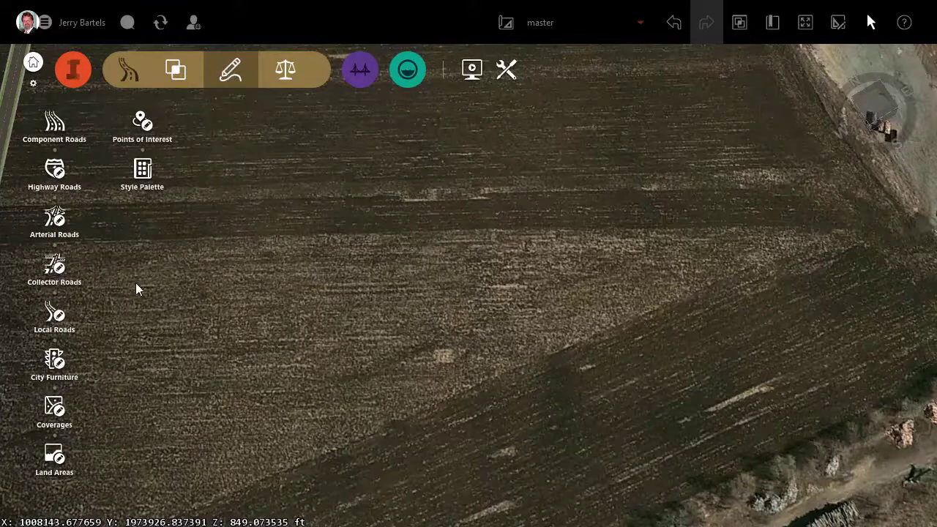
left_click(52, 317)
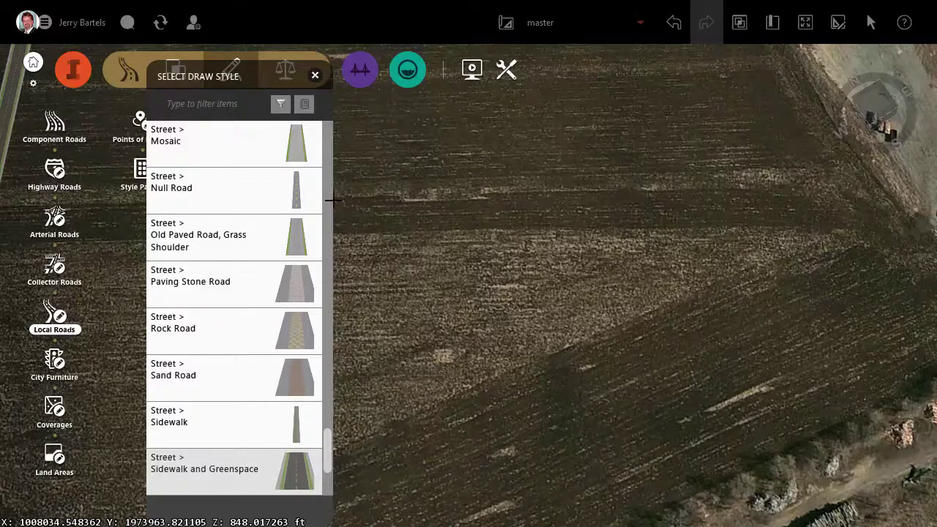
left_click(230, 84)
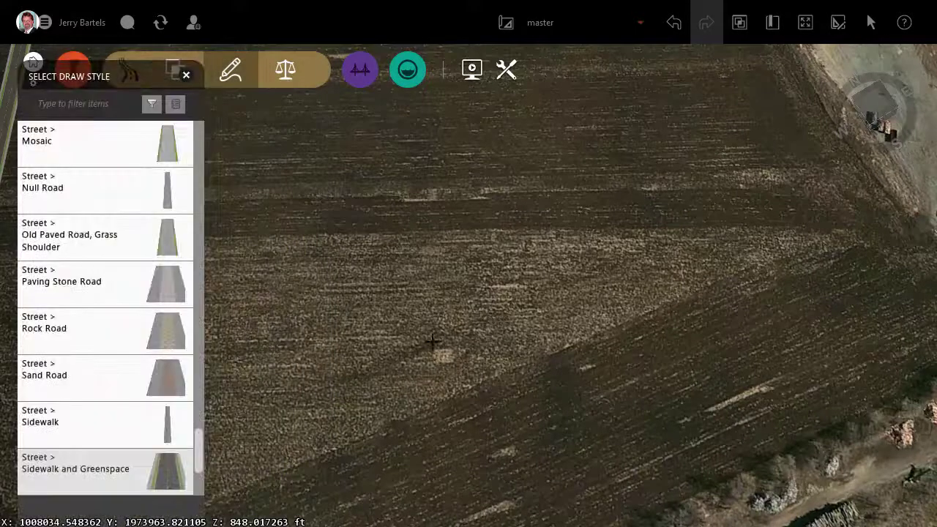
left_click(236, 475)
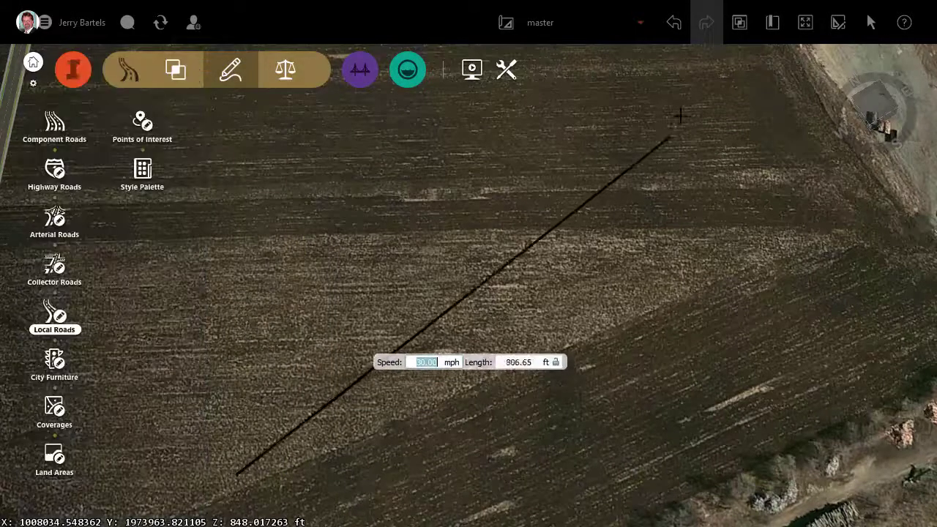
double_click(730, 77)
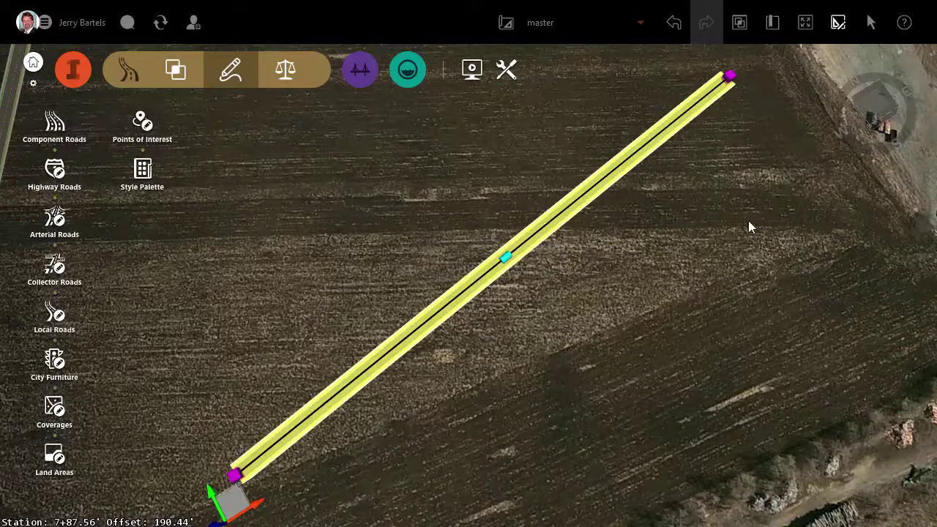
- Draw a Sidewalk and Greenspace road from the lower right ending on the first road's midpoint, framing the T-intersection
left_click(55, 316)
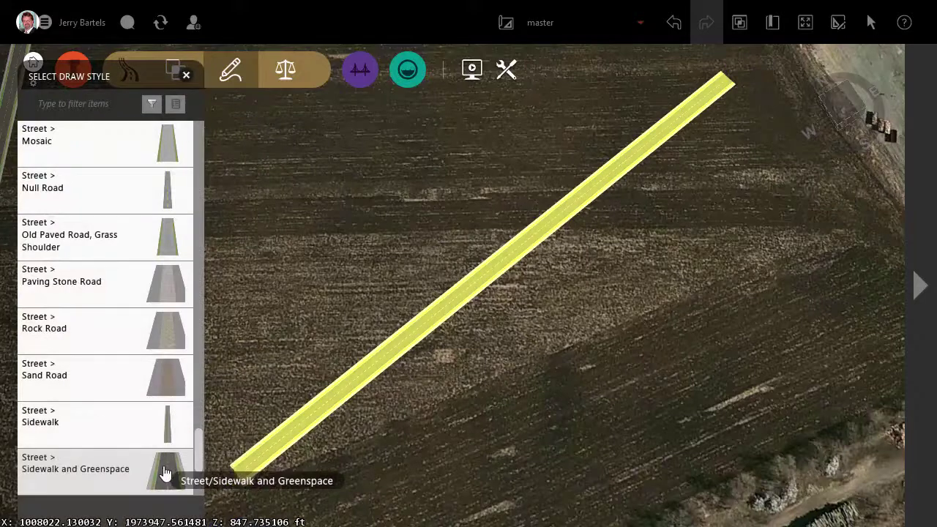
left_click(168, 470)
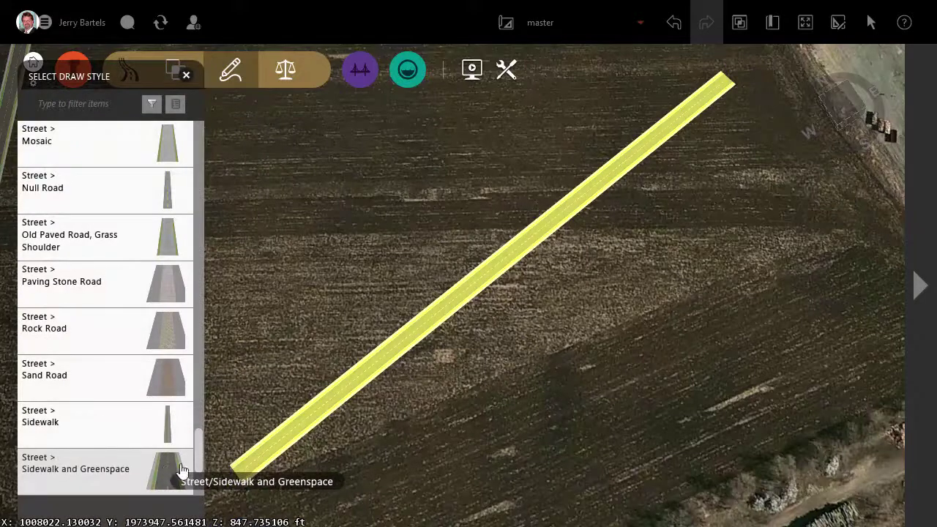
left_click(746, 448)
double_click(509, 261)
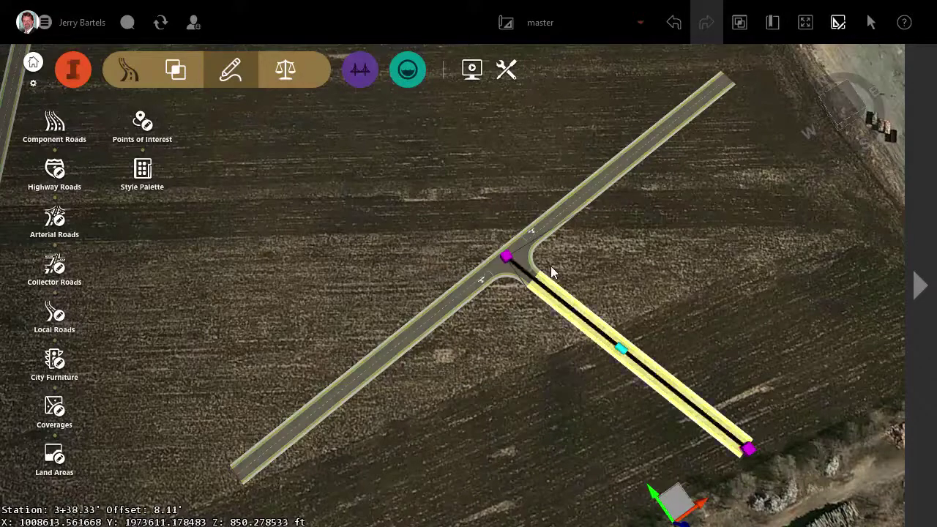
scroll(546, 251, "up", 2)
scroll(546, 251, "up", 1)
scroll(585, 299, "up", 2)
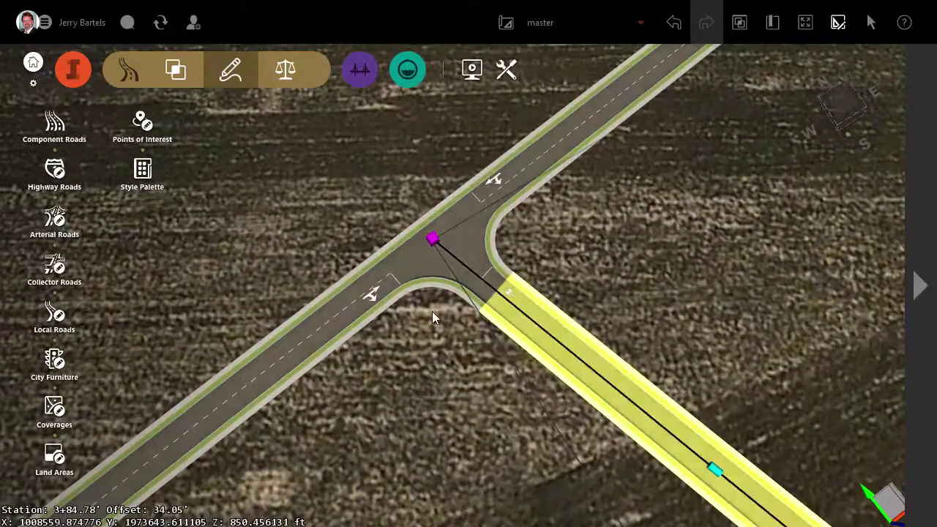
scroll(442, 328, "down", 3)
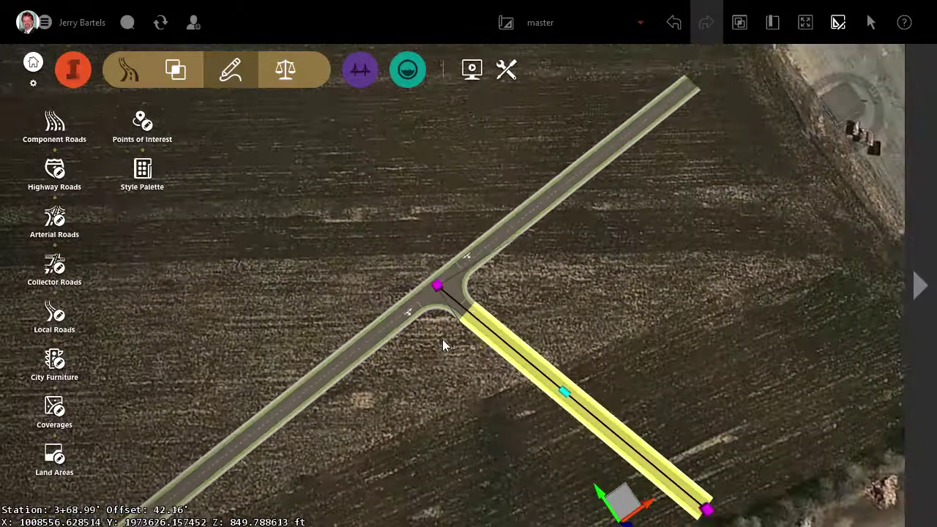
scroll(442, 340, "down", 1)
middle_click_drag(427, 359, 441, 294)
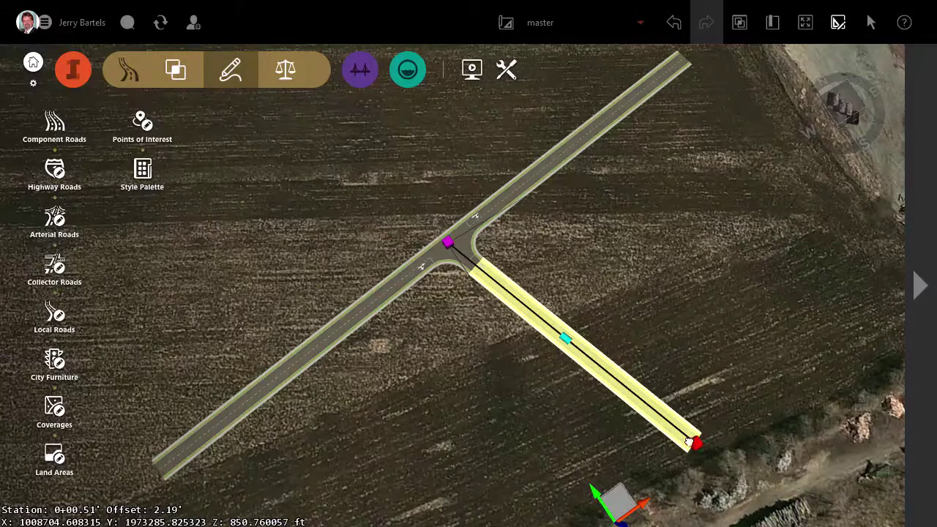
- Drag the second road's end grip to the lower left and zoom in on the wedge-shaped junction
left_click_drag(696, 445, 332, 469)
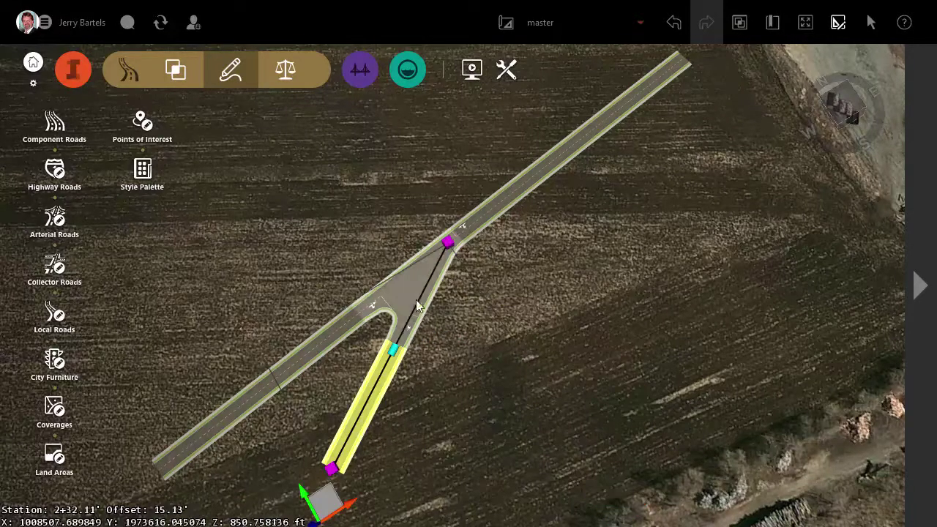
scroll(394, 289, "up", 5)
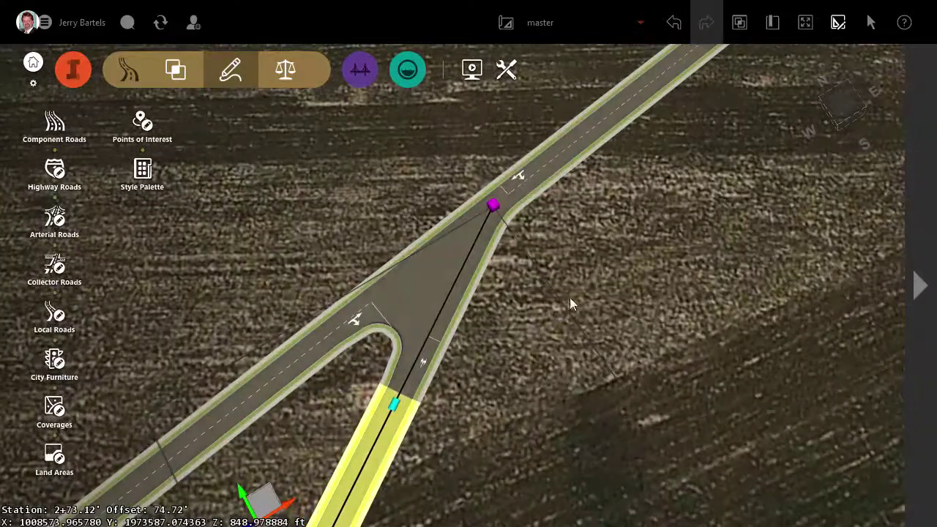
middle_click_drag(571, 305, 708, 205)
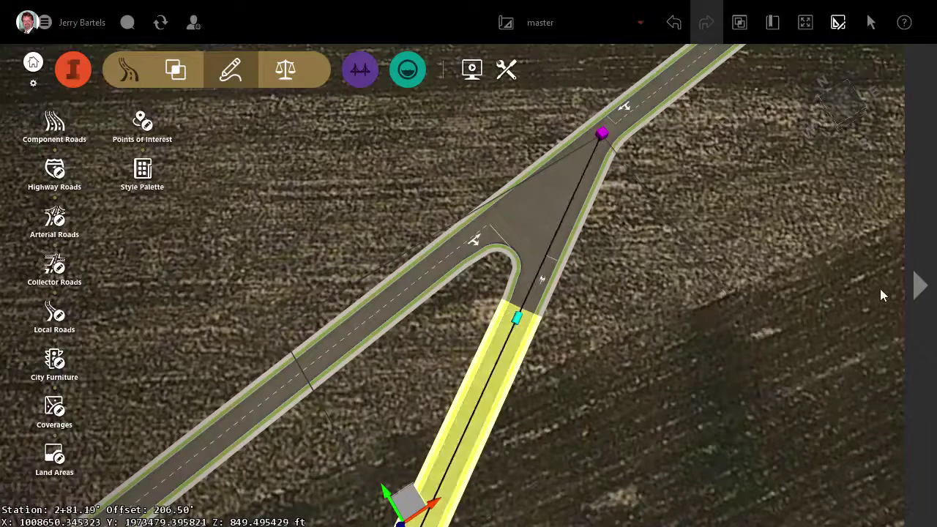
- Set Road 3's Lanes Backward to 0, making it a one-way ramp
left_click(921, 287)
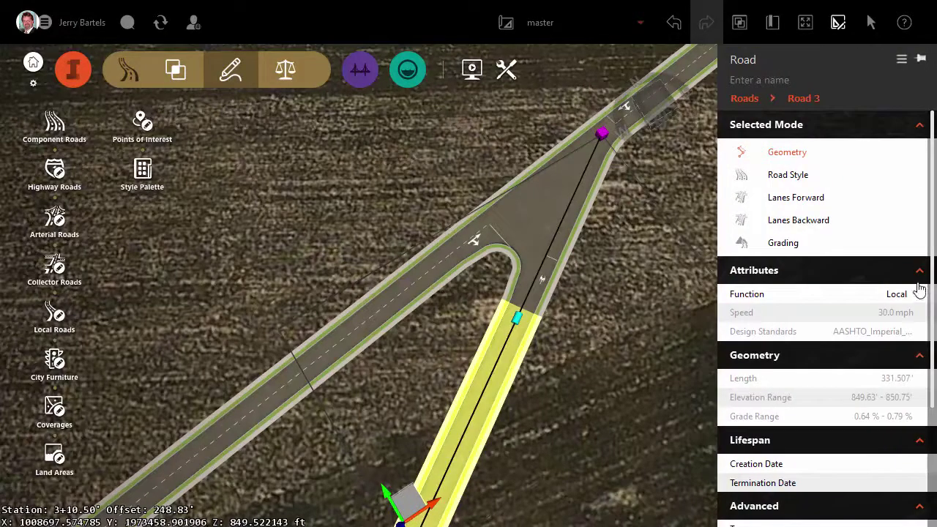
left_click(823, 222)
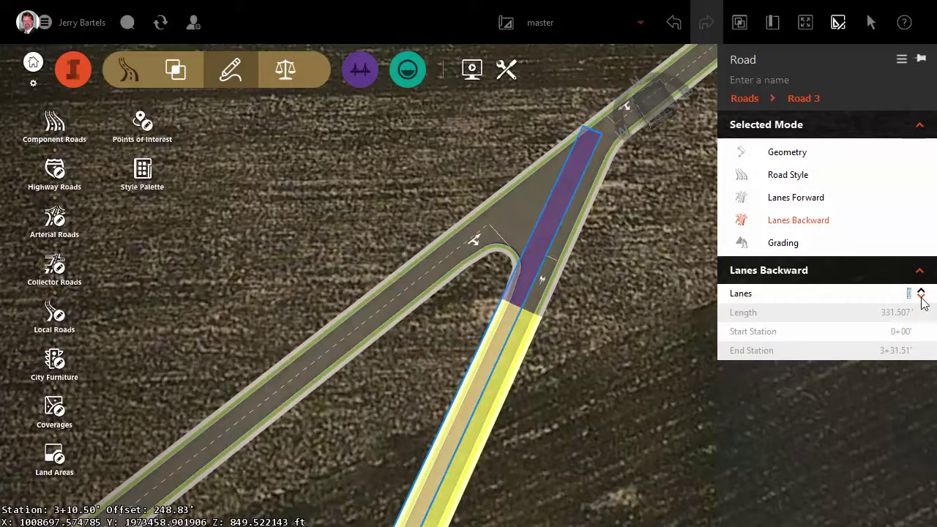
left_click(688, 284)
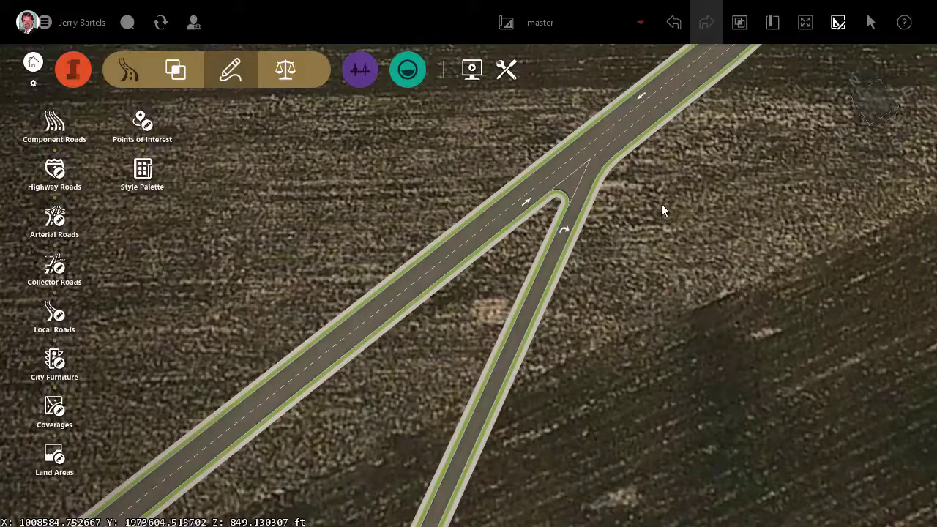
- Make the main road one-way with 2 forward lanes and 0 backward lanes
left_click_drag(672, 189, 709, 332)
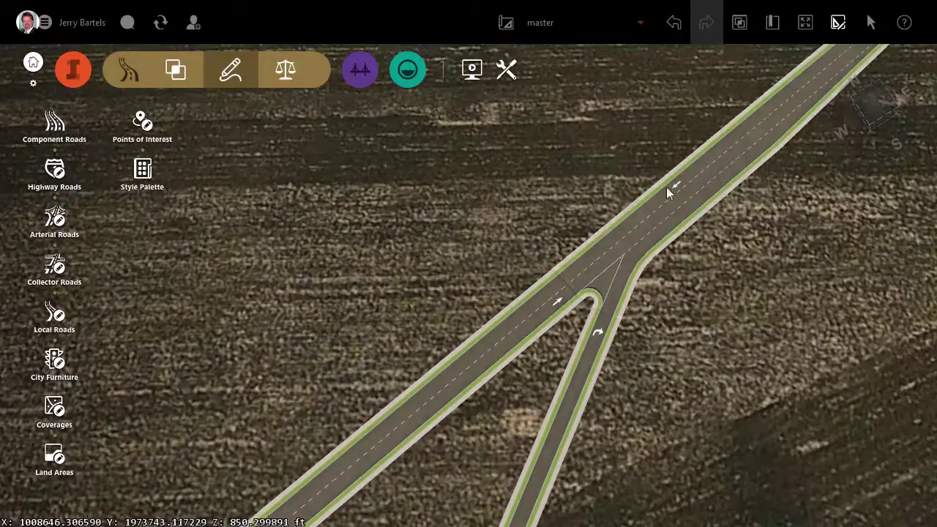
left_click(507, 329)
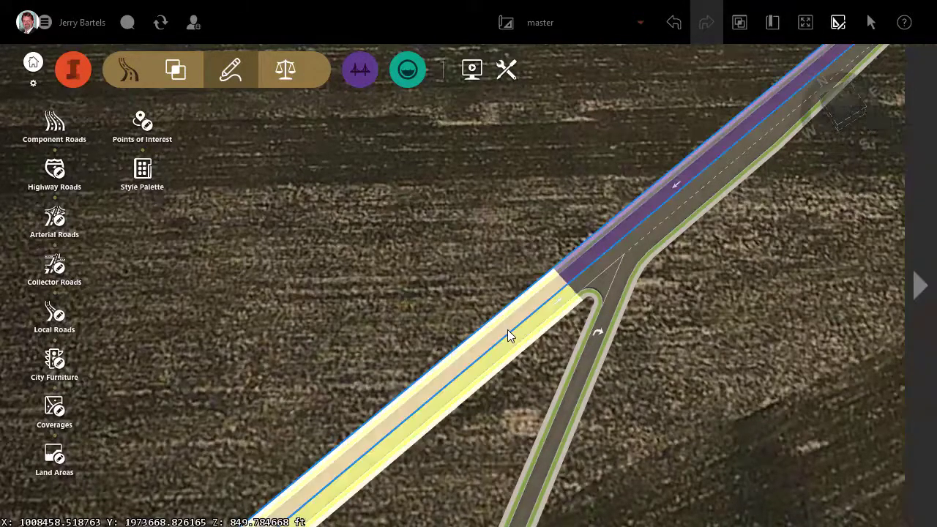
left_click(916, 287)
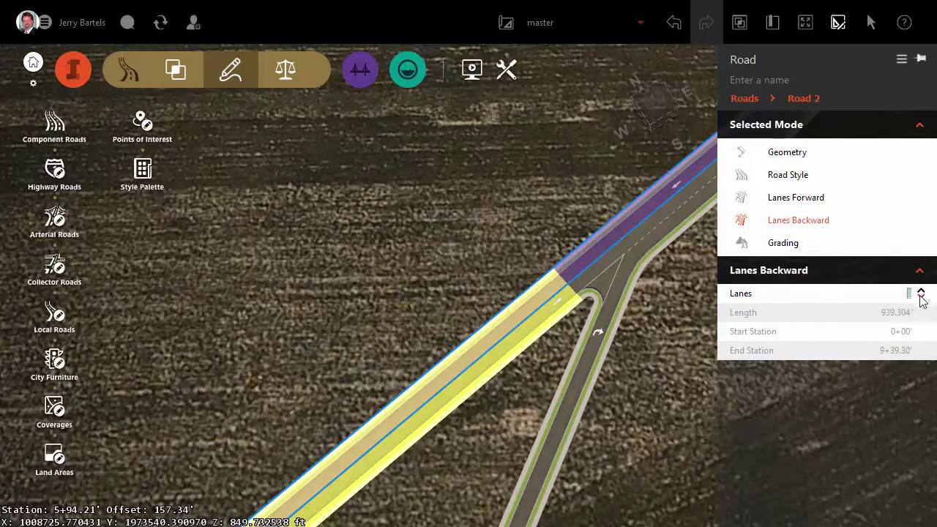
left_click(824, 197)
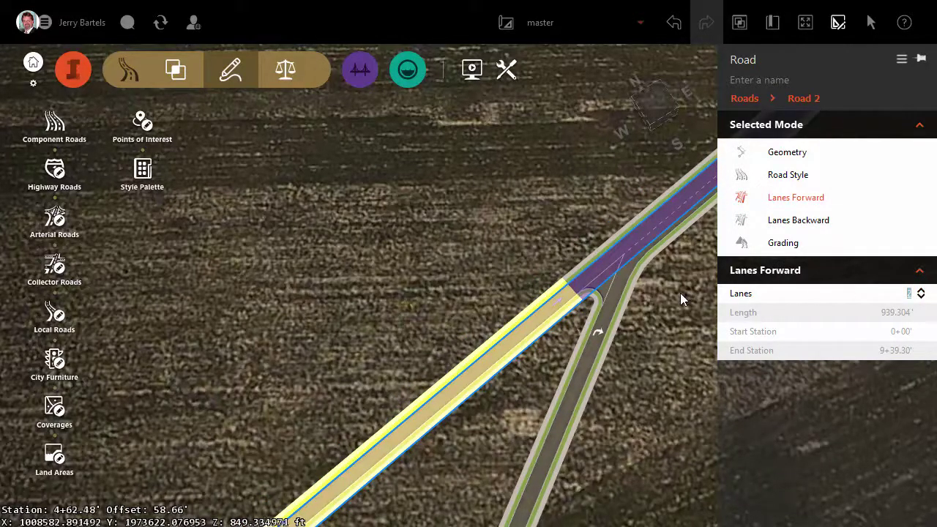
left_click(701, 355)
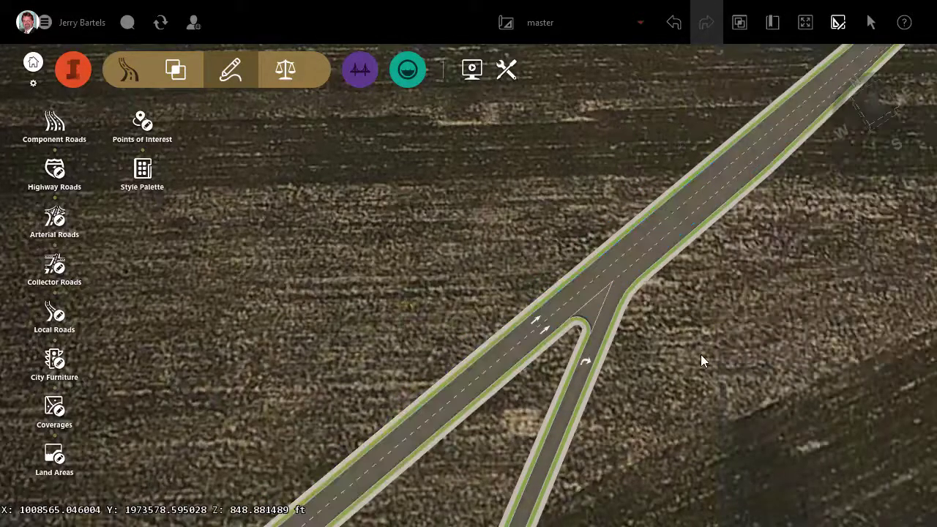
- Tilt into a 3D view along the main road and select the section beyond the junction
middle_click_drag(717, 356, 740, 320)
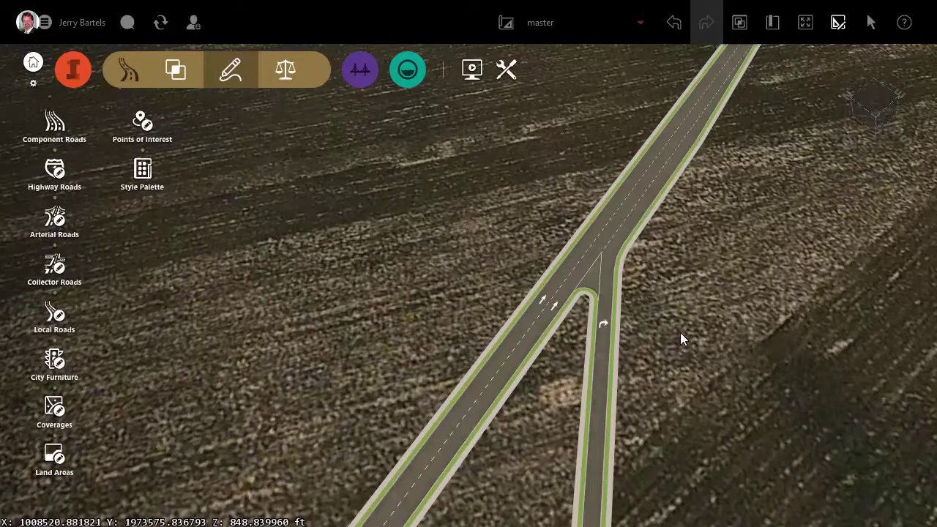
left_click_drag(737, 194, 683, 375)
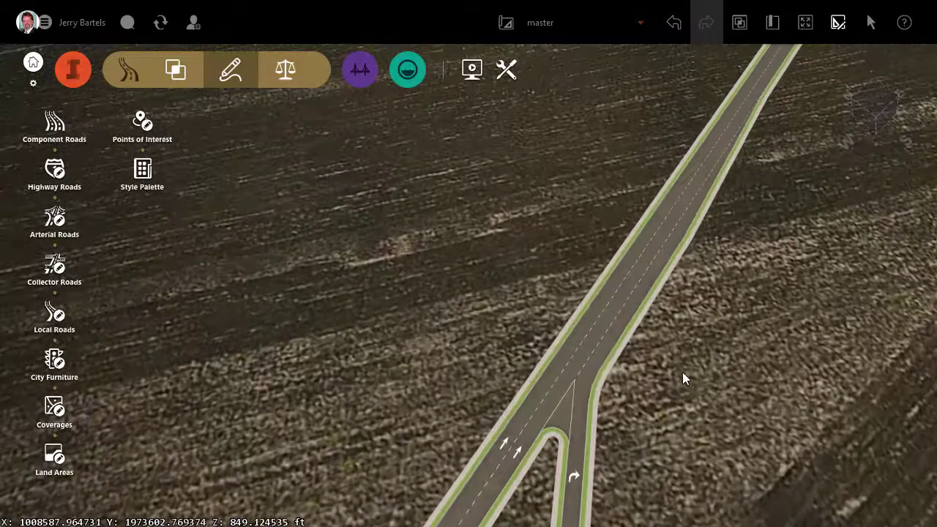
left_click(622, 315)
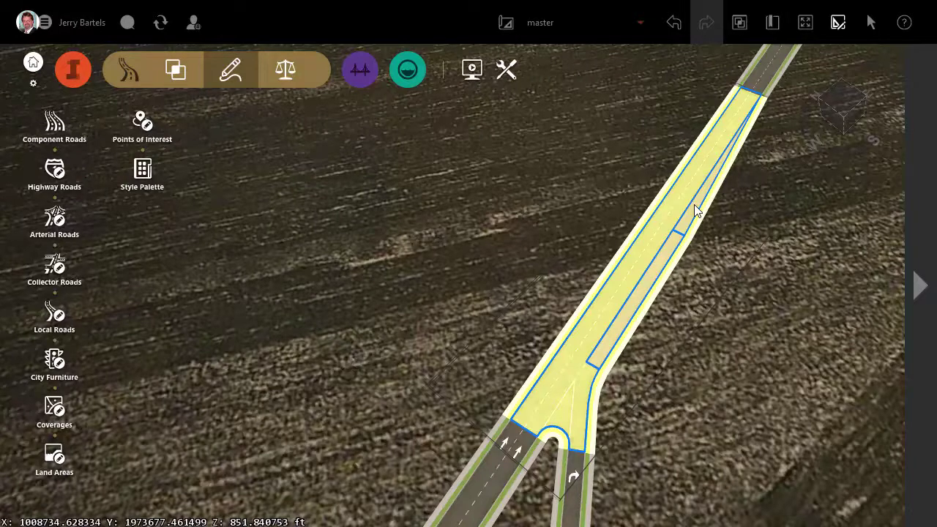
- Open the widening zone's properties, showing 140.00' widening length and 196.85' transition length
left_click(666, 264)
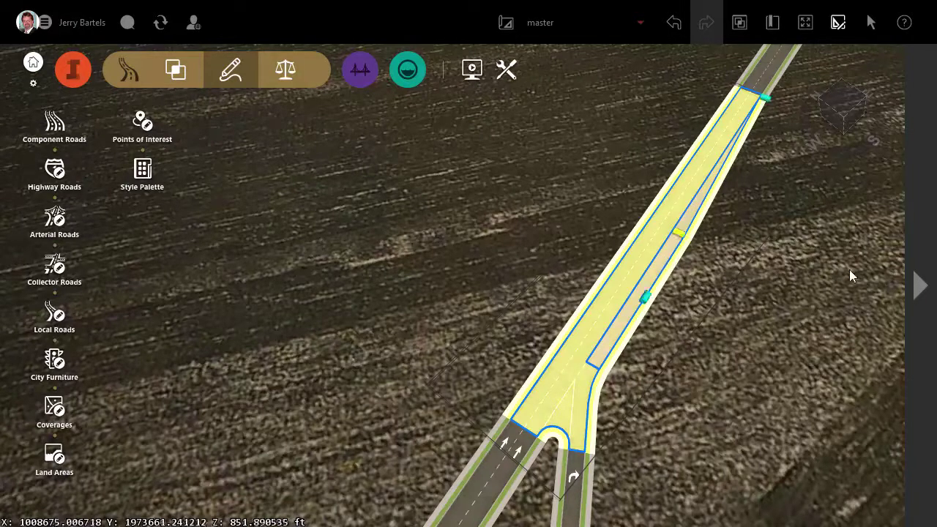
left_click(920, 285)
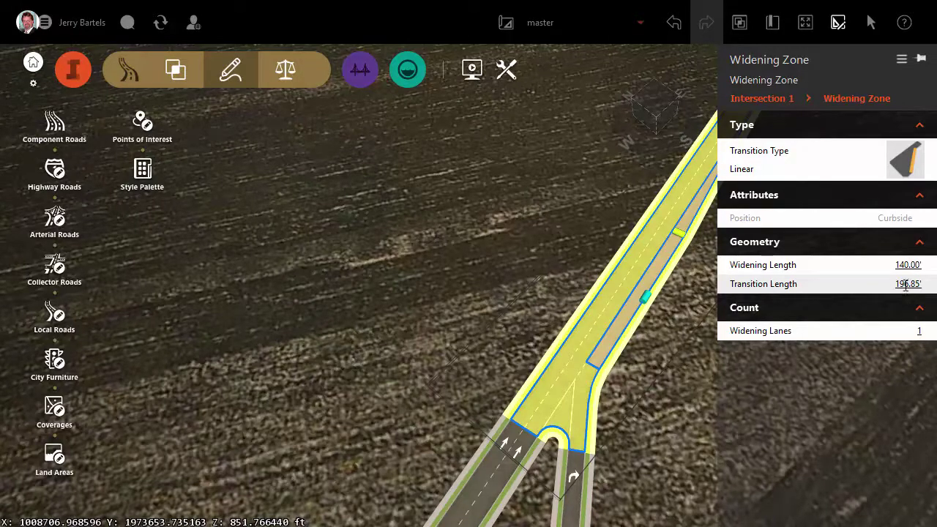
left_click(906, 284)
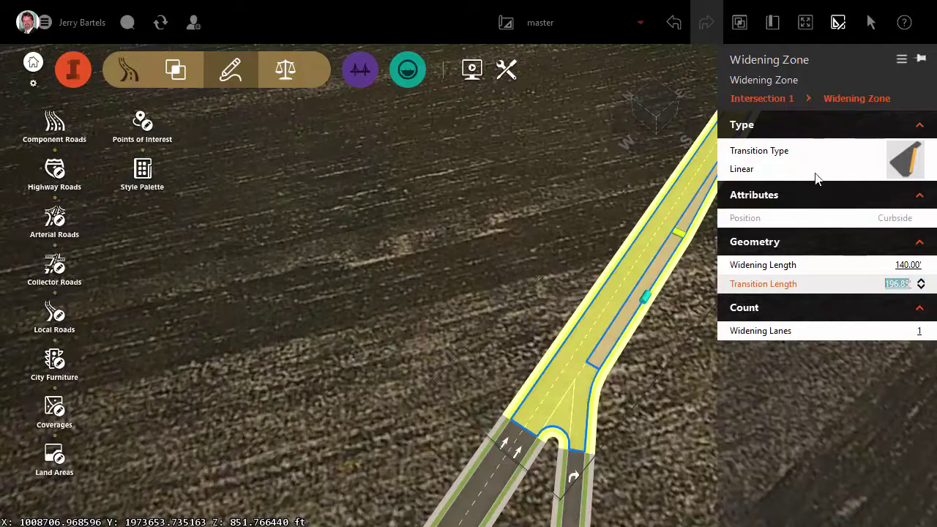
left_click_drag(686, 330, 617, 351)
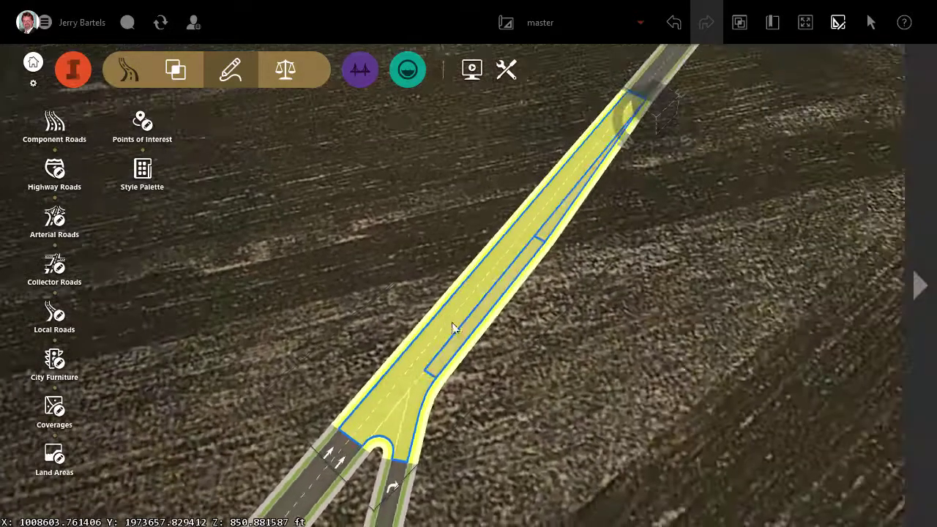
middle_click_drag(446, 320, 454, 274, "shift")
left_click(444, 268)
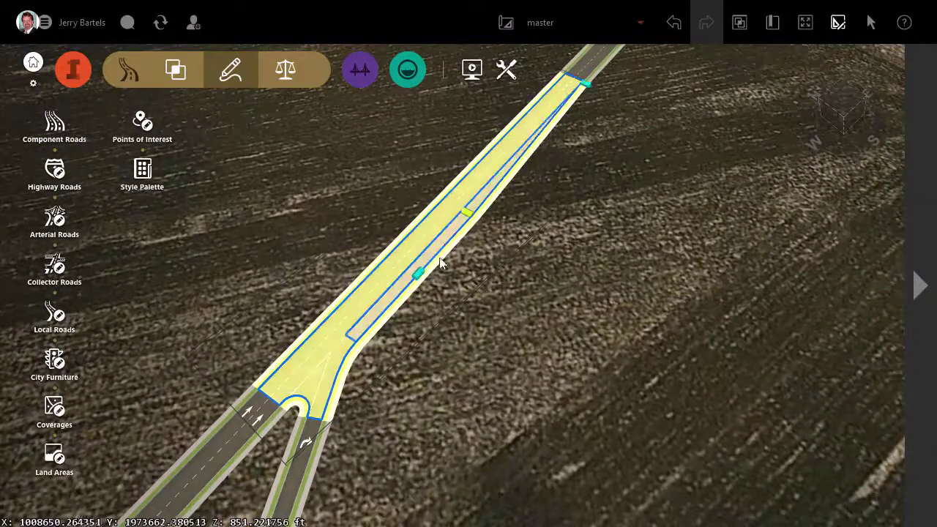
left_click(921, 285)
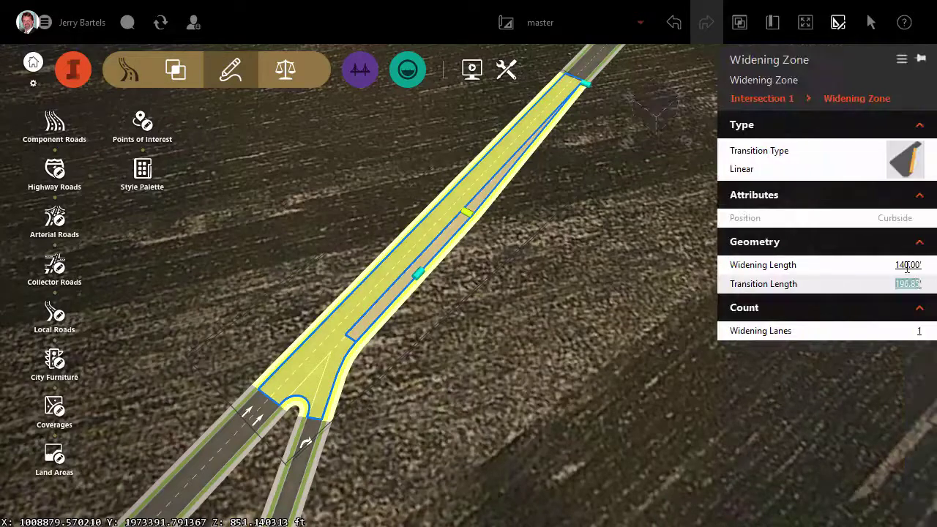
- Review the Transition Type taper shapes for the widening zone, keeping Linear
left_click(909, 166)
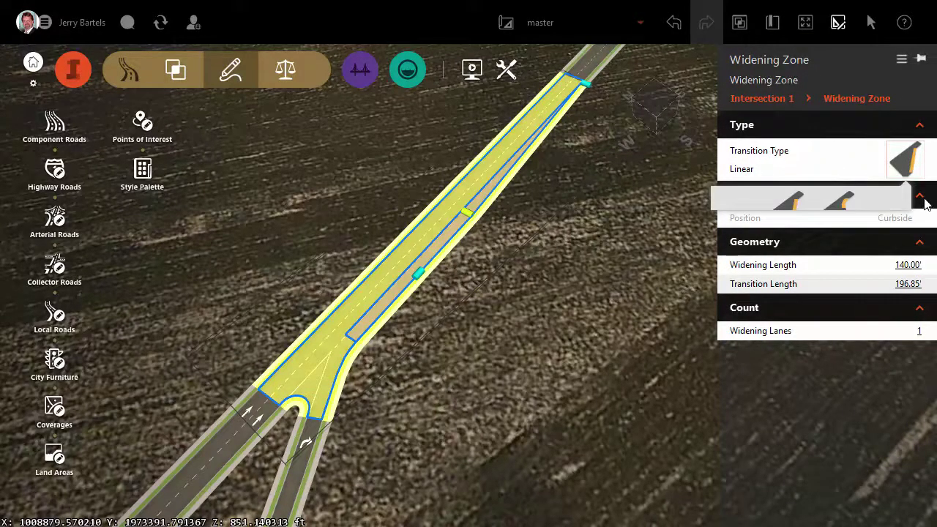
left_click(923, 201)
left_click(911, 166)
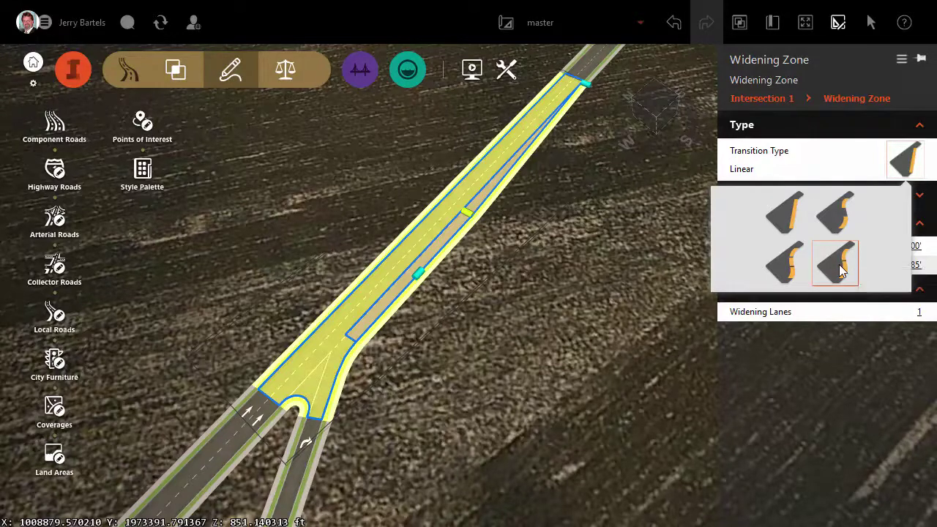
- Deselect the widening zone and zoom in on the finished one-way ramp junction in 3D
left_click(634, 244)
left_click(634, 244)
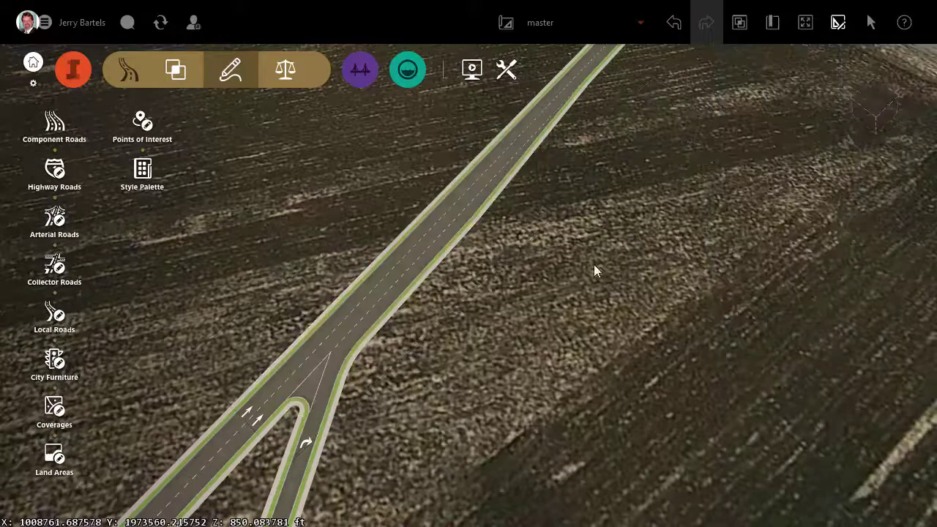
left_click_drag(508, 296, 506, 330)
scroll(506, 328, "up", 3)
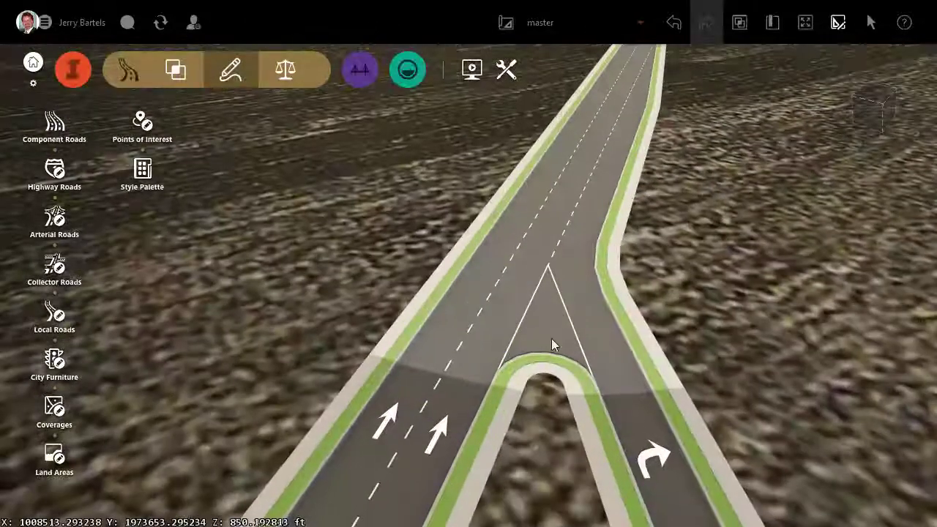